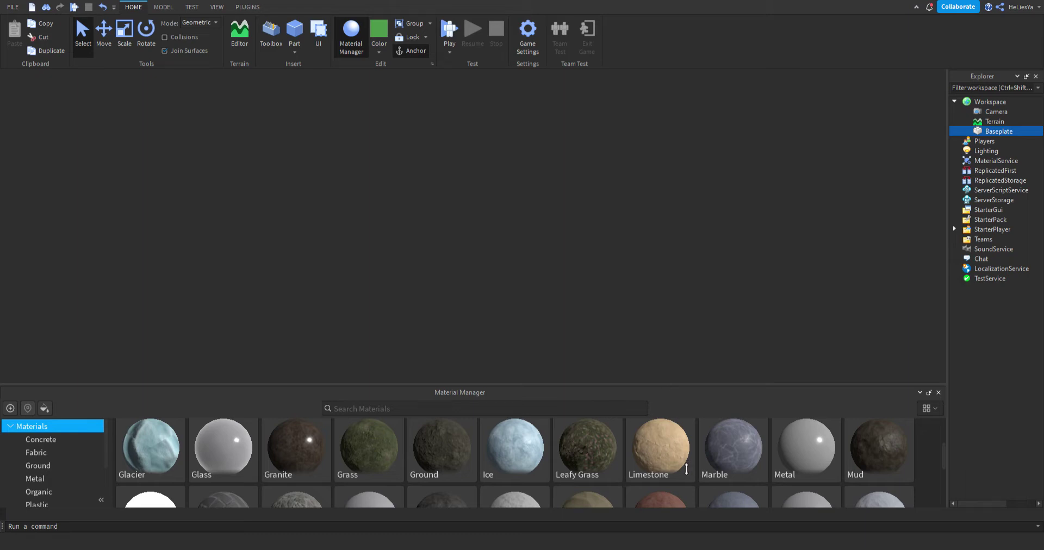
Browse the available materials, open the Toolbox and insert a first block part into the workspace.
{"action": "scroll", "coordinate": [625, 482], "scroll_direction": "up", "scroll_amount": 3}
{"action": "scroll", "coordinate": [614, 479], "scroll_direction": "down", "scroll_amount": 6}
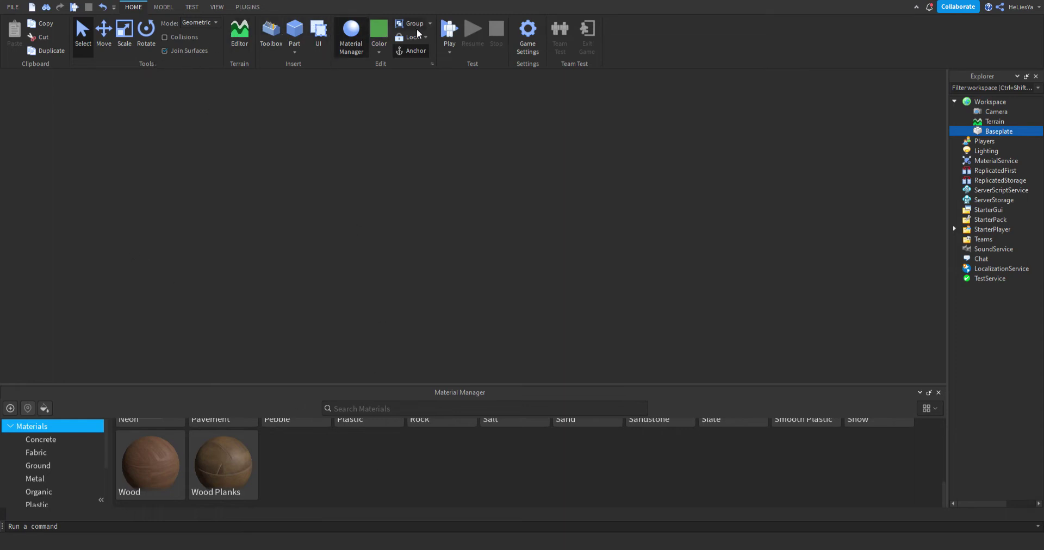
{"action": "left_click", "coordinate": [271, 34]}
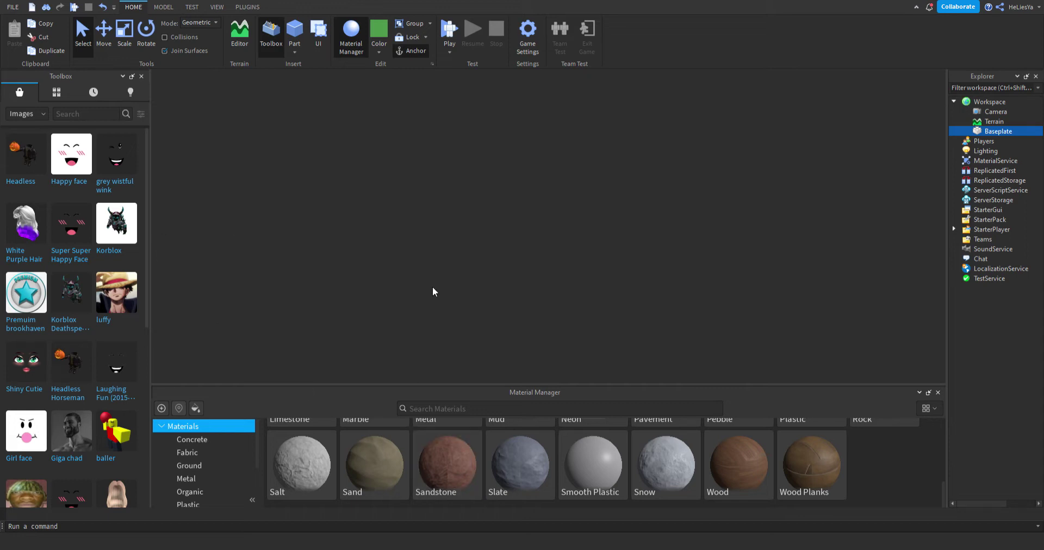
{"action": "left_click", "coordinate": [299, 26]}
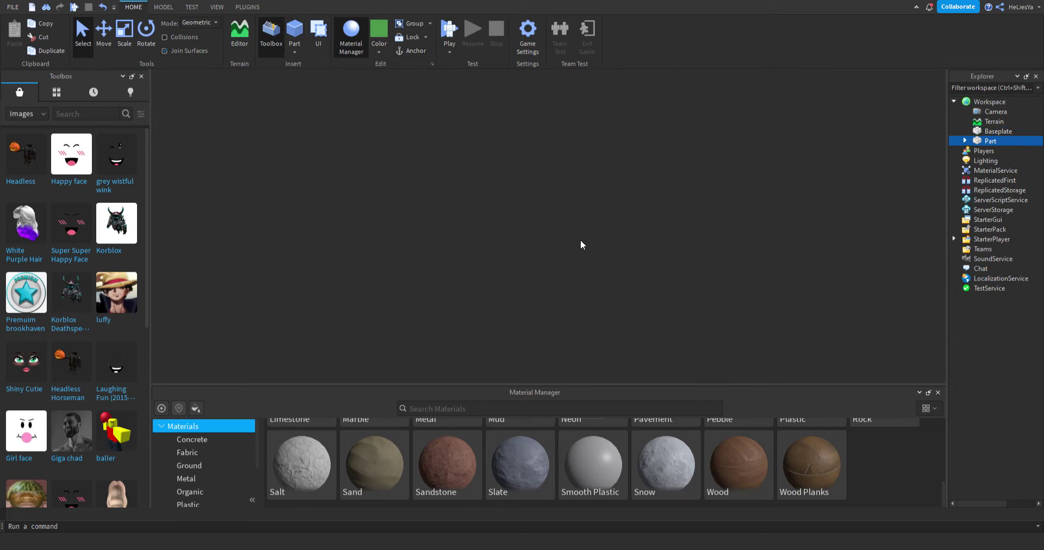
Activate the Scale tool for the new part and clear the selection.
{"action": "scroll", "coordinate": [443, 462], "scroll_direction": "up", "scroll_amount": 3}
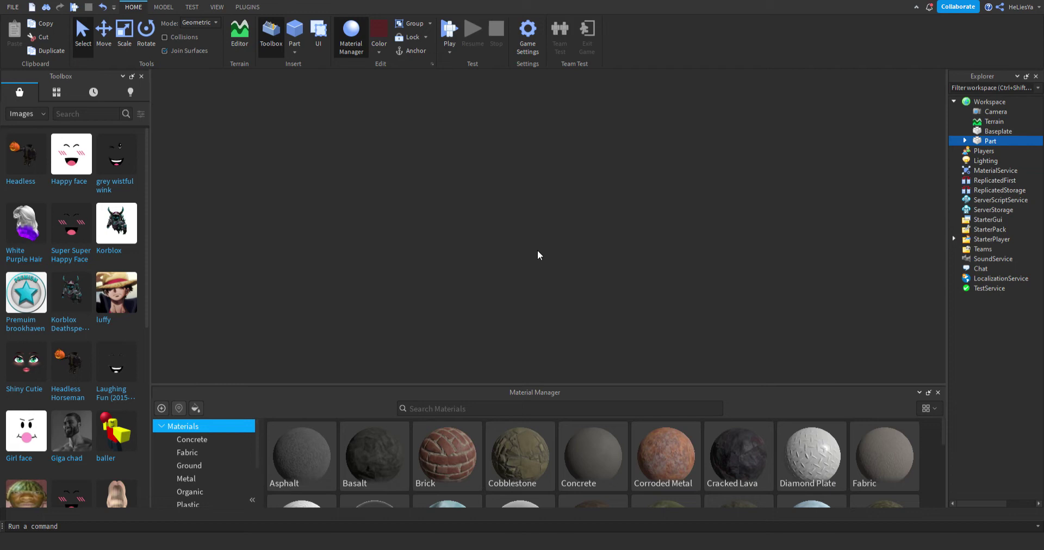
{"action": "left_click", "coordinate": [125, 34]}
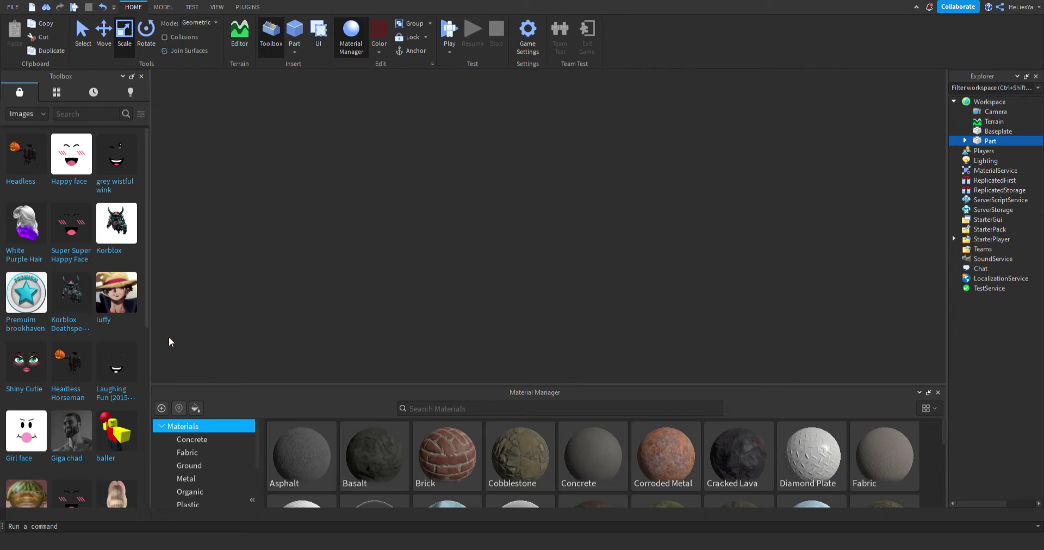
{"action": "left_click", "coordinate": [570, 274]}
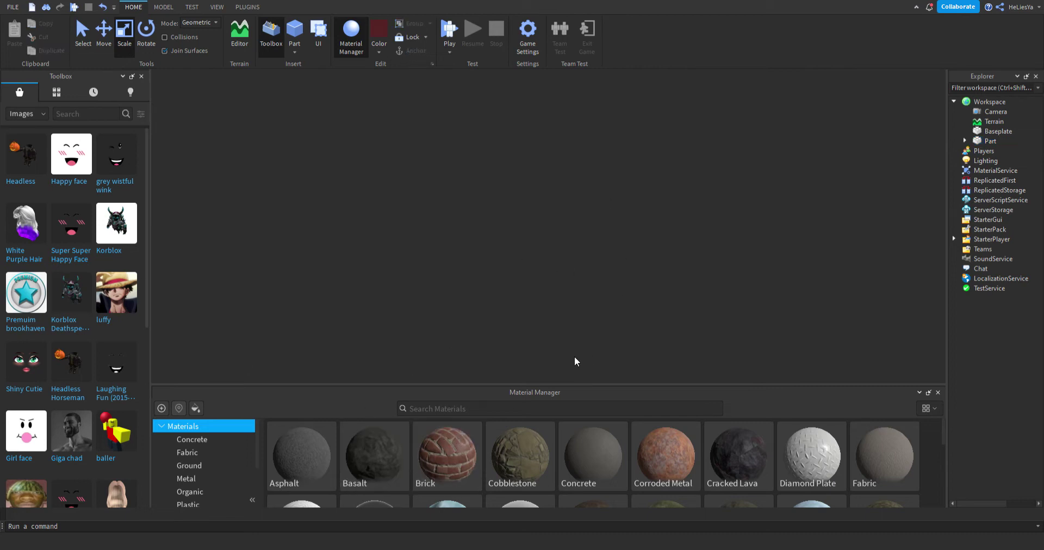
Insert a second part into the workspace and reposition it with the Move tool.
{"action": "left_click", "coordinate": [295, 30]}
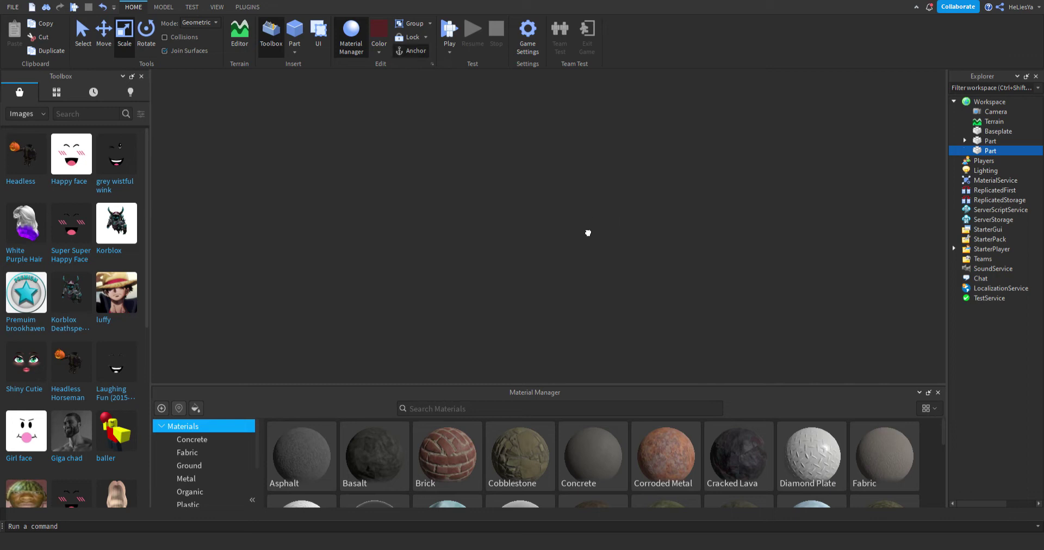
{"action": "left_click", "coordinate": [419, 412]}
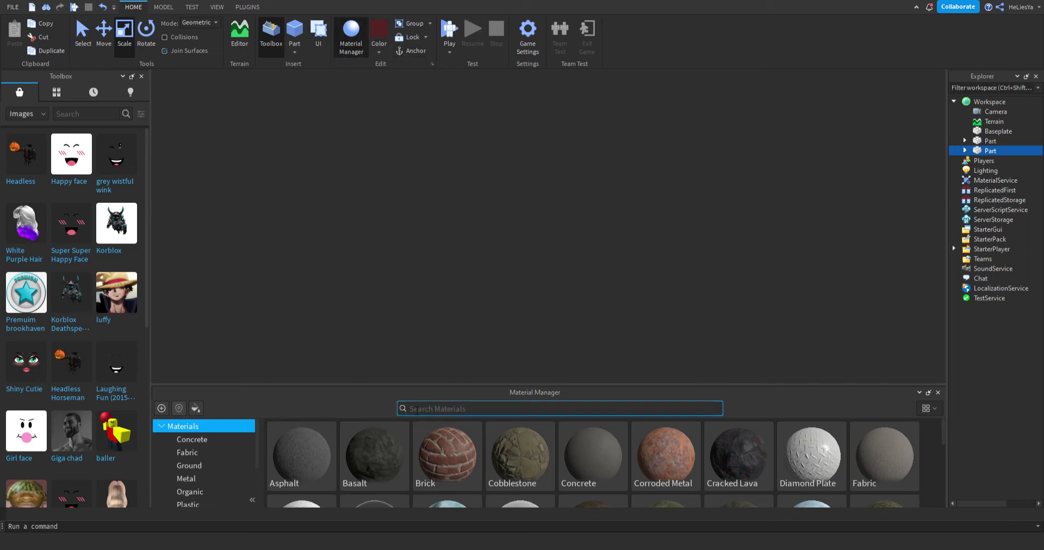
{"action": "left_click", "coordinate": [503, 292]}
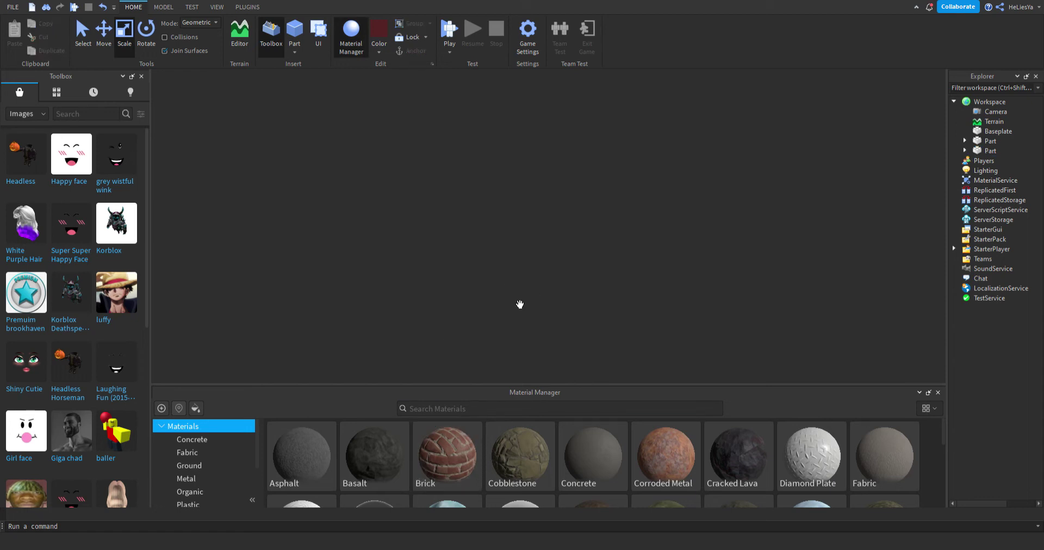
{"action": "left_click", "coordinate": [426, 306]}
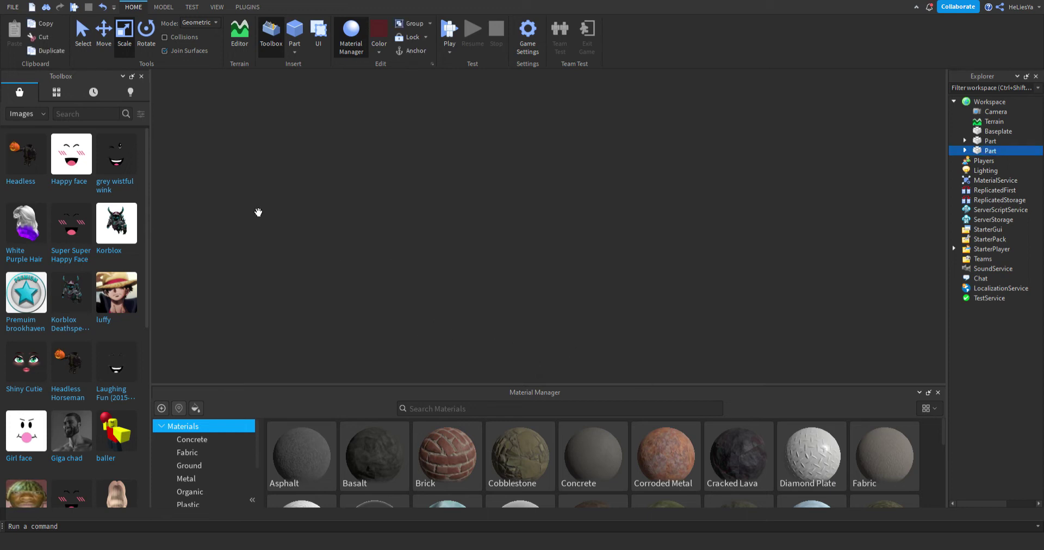
{"action": "key", "text": "ctrl+2"}
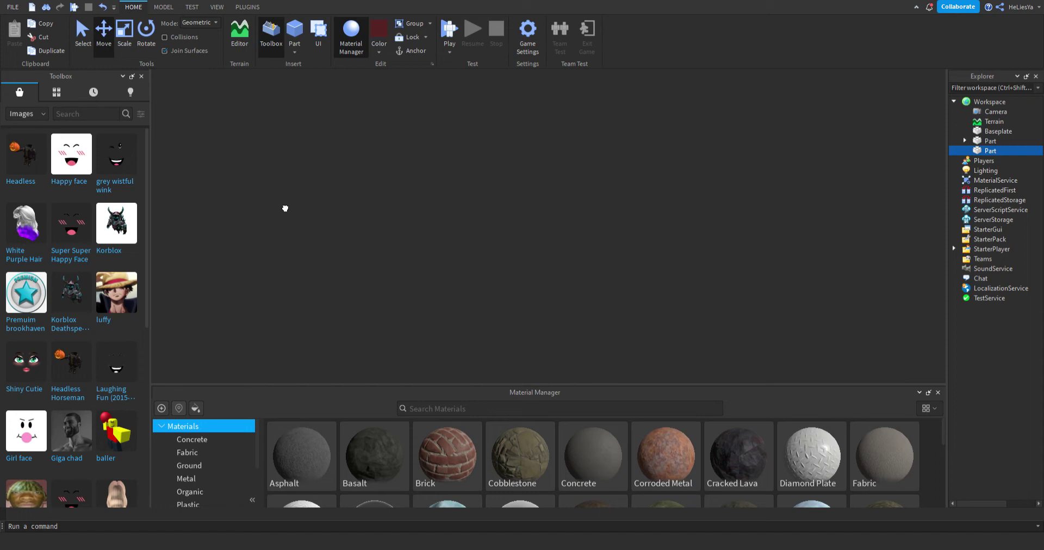
{"action": "left_click_drag", "start_coordinate": [267, 203], "coordinate": [382, 180]}
{"action": "left_click", "coordinate": [485, 207]}
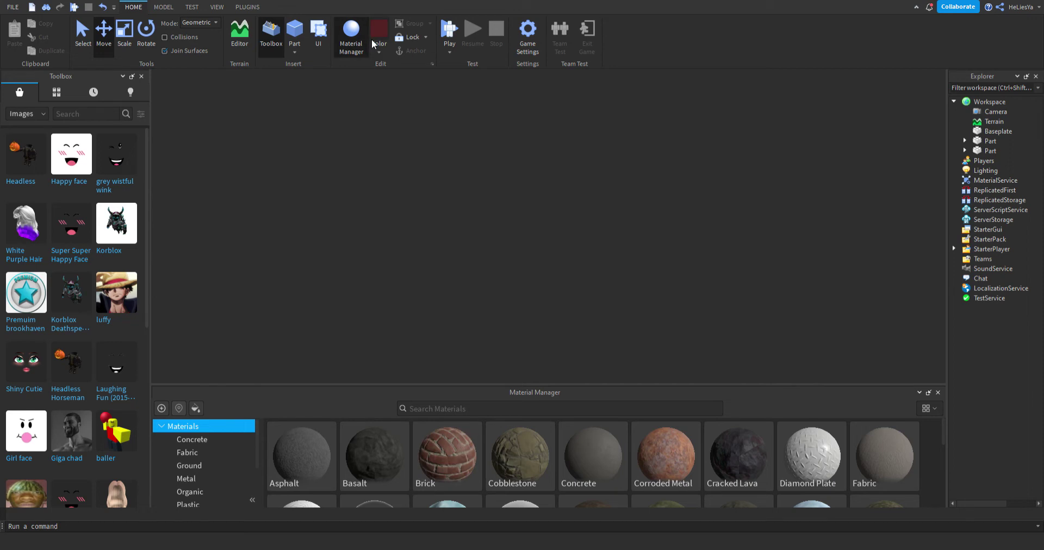
Insert a third part and resize it along several sides with the Scale tool.
{"action": "left_click", "coordinate": [294, 30]}
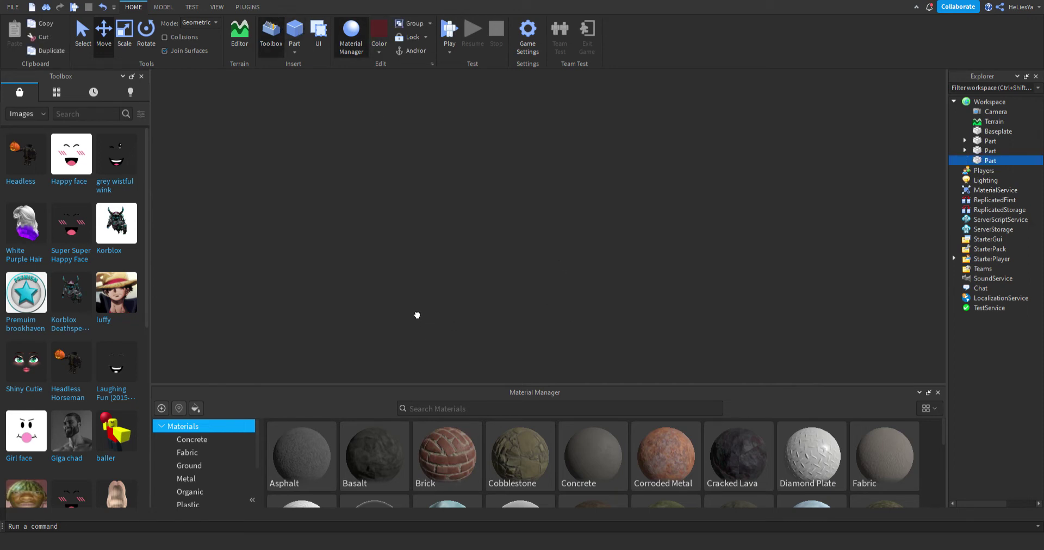
{"action": "key", "text": "ctrl+3"}
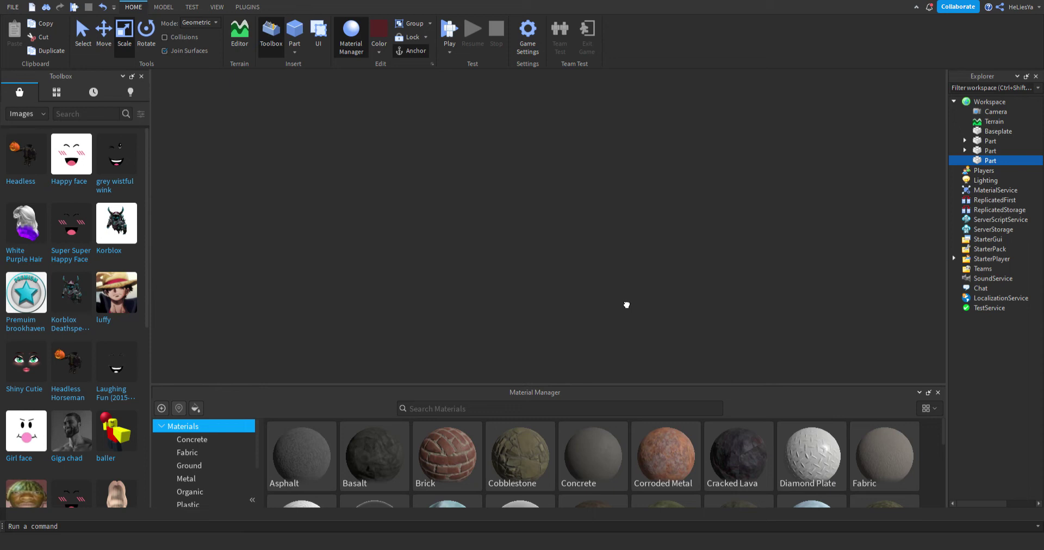
{"action": "left_click_drag", "start_coordinate": [672, 306], "coordinate": [576, 282]}
{"action": "left_click_drag", "start_coordinate": [690, 179], "coordinate": [688, 181]}
{"action": "left_click_drag", "start_coordinate": [703, 251], "coordinate": [707, 209]}
Choose the Brick material with the third part selected, and finish with no part selected.
{"action": "left_click", "coordinate": [455, 448]}
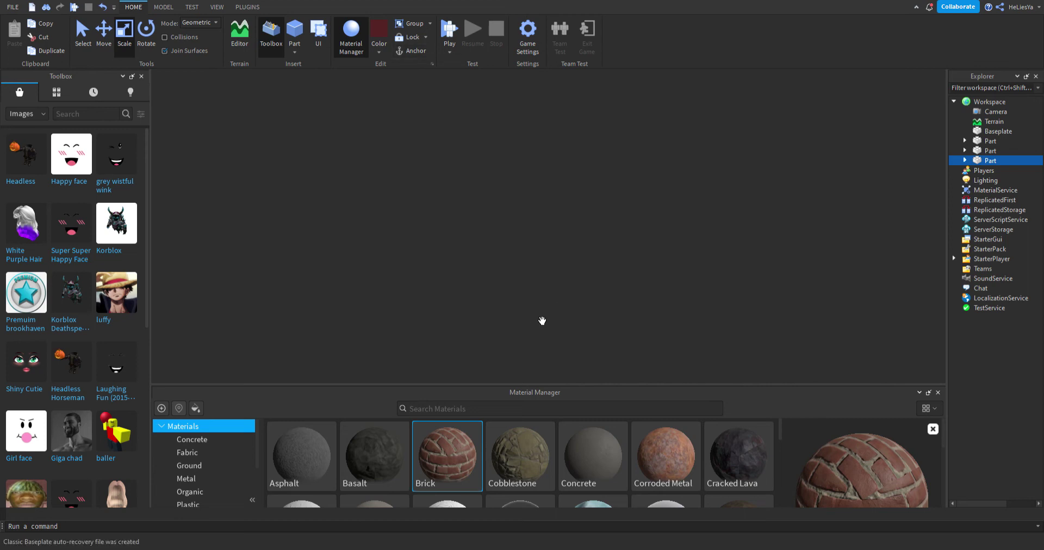
{"action": "left_click", "coordinate": [563, 324]}
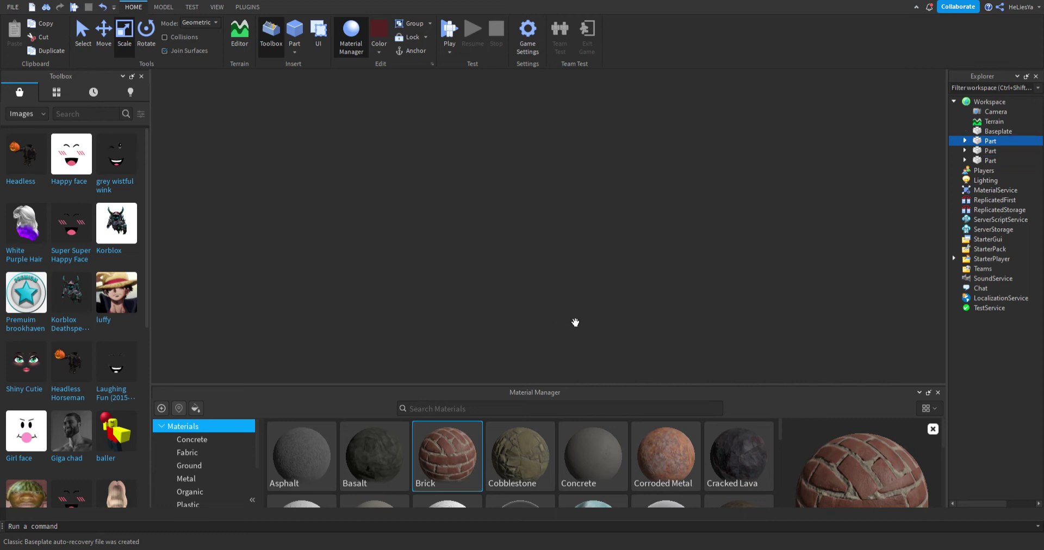
{"action": "left_click", "coordinate": [550, 220]}
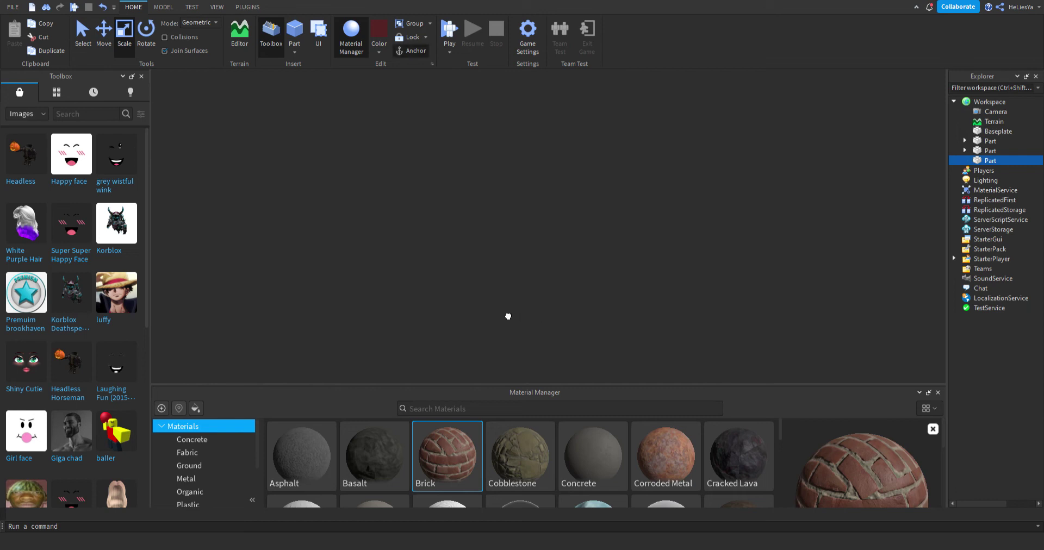
{"action": "left_click", "coordinate": [592, 276]}
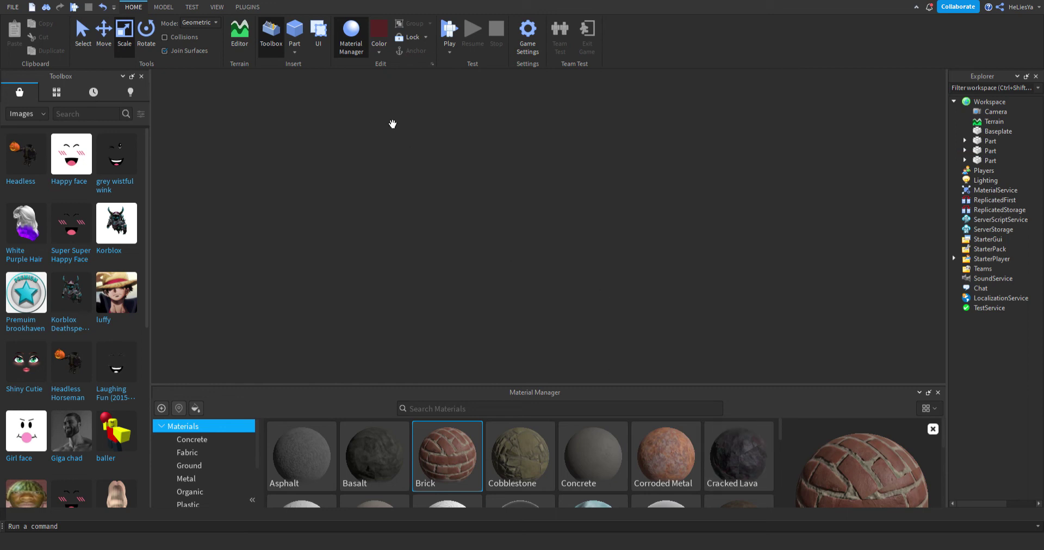
{"action": "left_click", "coordinate": [294, 29]}
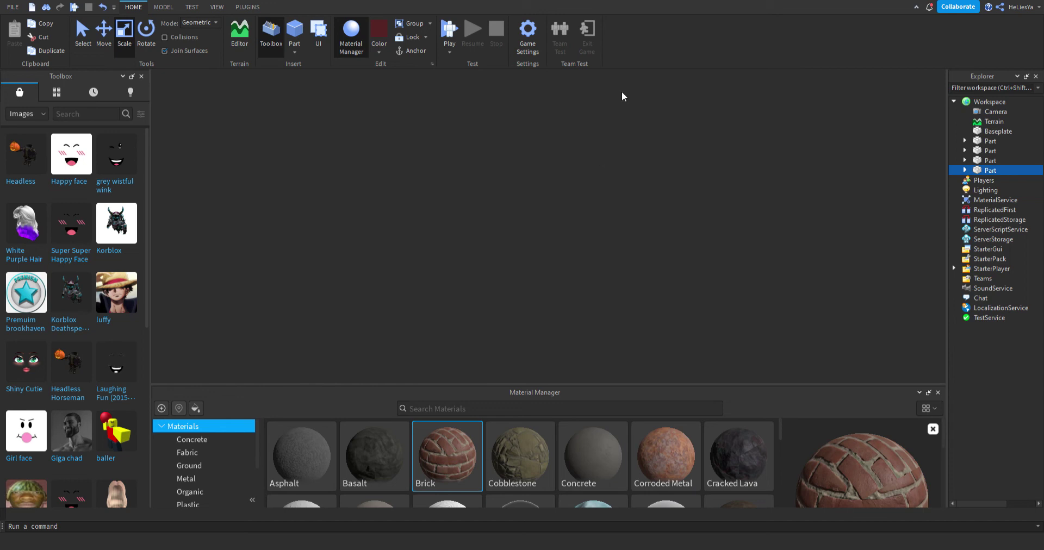
{"action": "key", "text": "ctrl+z"}
{"action": "key", "text": "ctrl+z"}
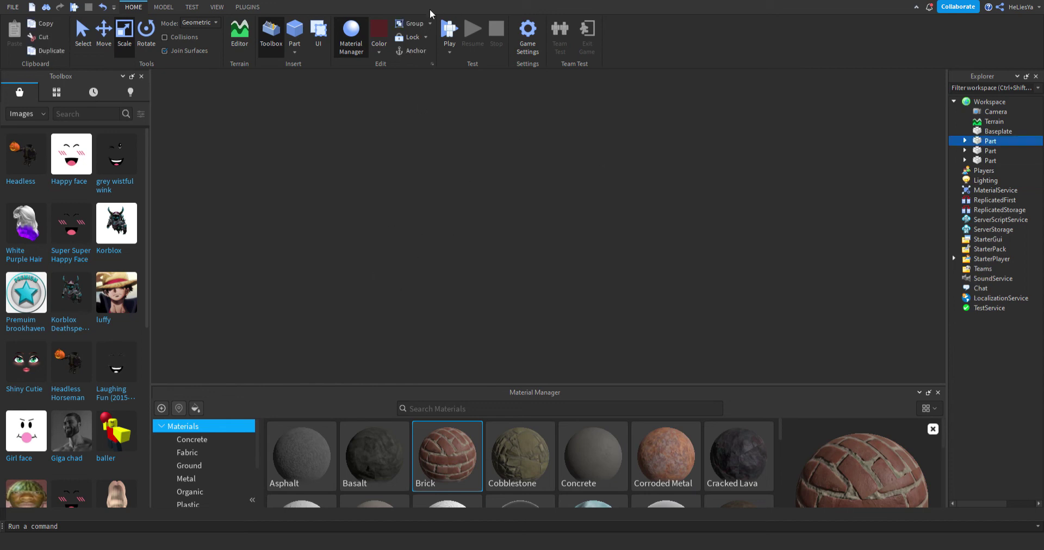
Duplicate the first part by copying and pasting it into the workspace, and clear the selection.
{"action": "key", "text": "ctrl+c"}
{"action": "key", "text": "ctrl+v"}
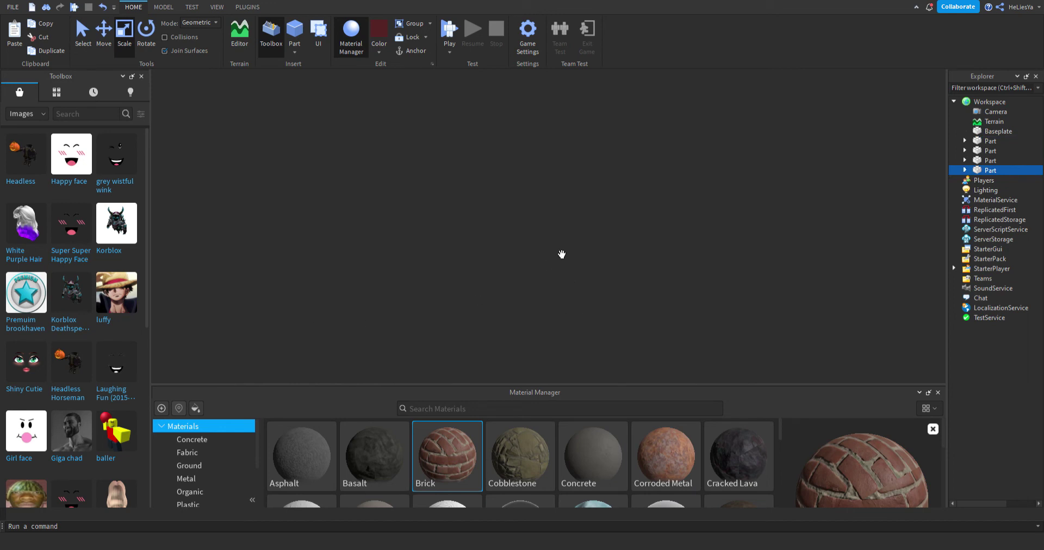
{"action": "left_click", "coordinate": [642, 274]}
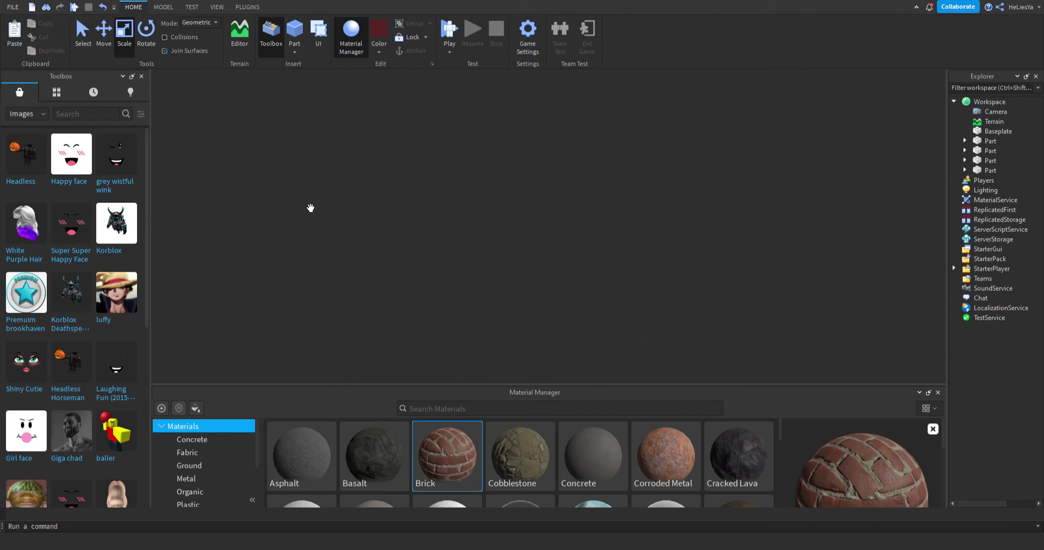
{"action": "left_click", "coordinate": [505, 310]}
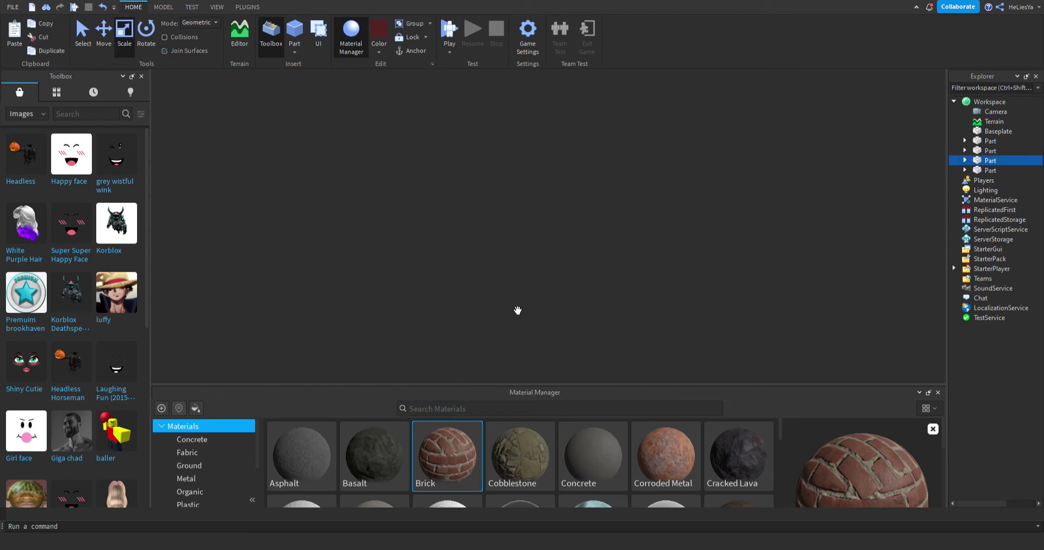
{"action": "left_click", "coordinate": [245, 366]}
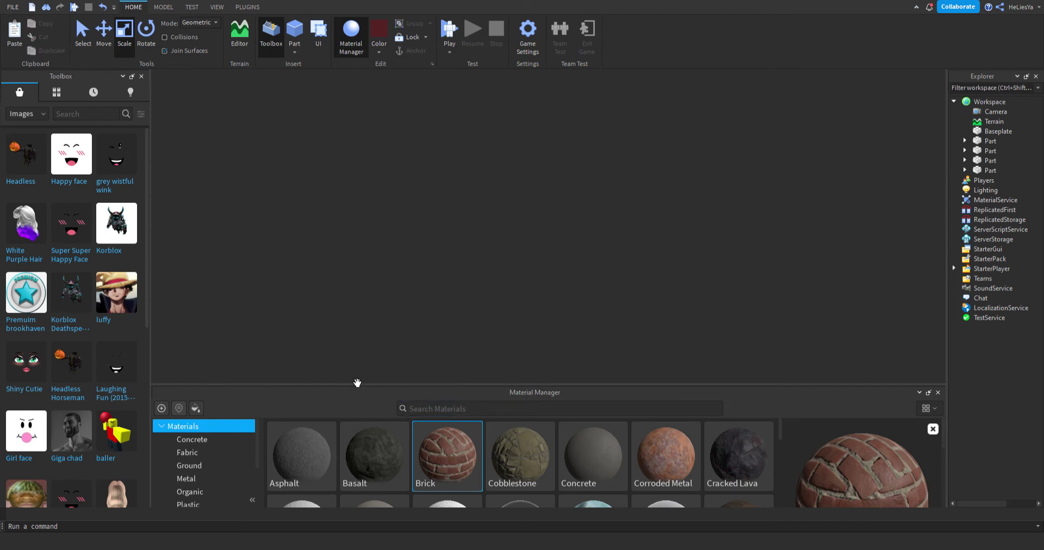
Insert a fifth part, browse the materials from Asphalt to Wood Planks, and clear the selection.
{"action": "mouse_move", "coordinate": [546, 432]}
{"action": "left_click", "coordinate": [294, 29]}
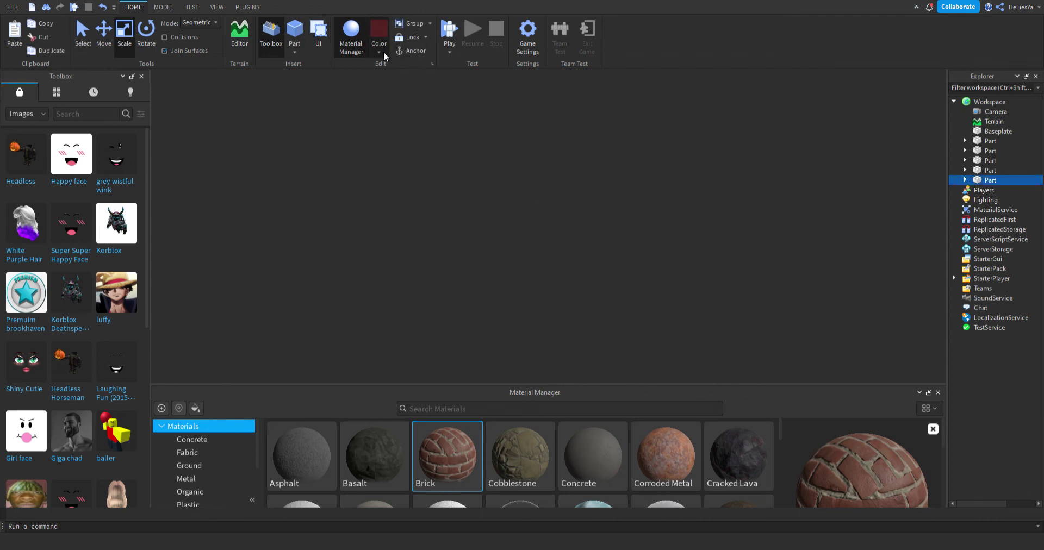
{"action": "scroll", "coordinate": [553, 441], "scroll_direction": "down", "scroll_amount": 3}
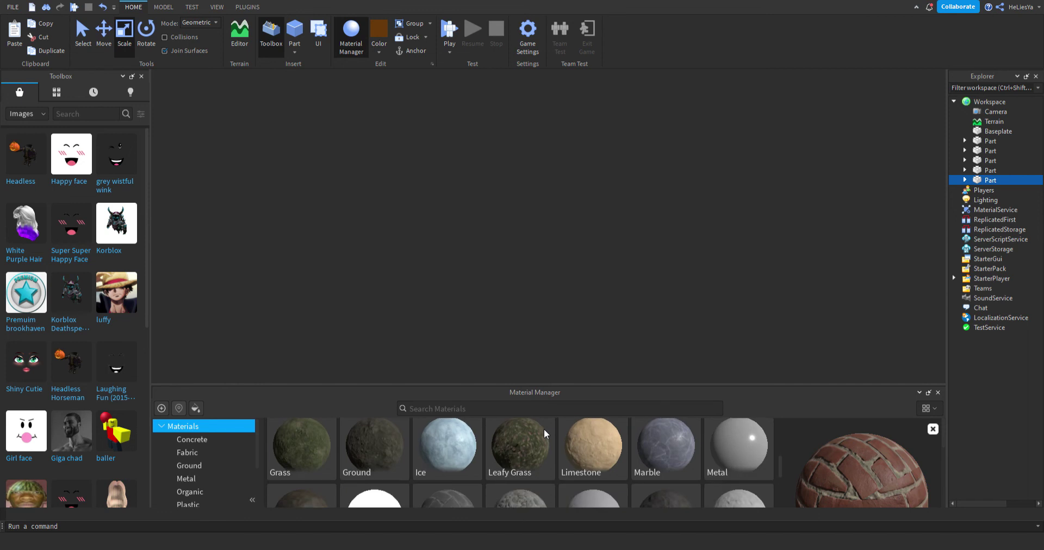
{"action": "scroll", "coordinate": [554, 441], "scroll_direction": "up", "scroll_amount": 3}
{"action": "scroll", "coordinate": [554, 442], "scroll_direction": "down", "scroll_amount": 3}
{"action": "scroll", "coordinate": [571, 451], "scroll_direction": "up", "scroll_amount": 3}
{"action": "scroll", "coordinate": [597, 461], "scroll_direction": "down", "scroll_amount": 4}
{"action": "scroll", "coordinate": [626, 478], "scroll_direction": "up", "scroll_amount": 4}
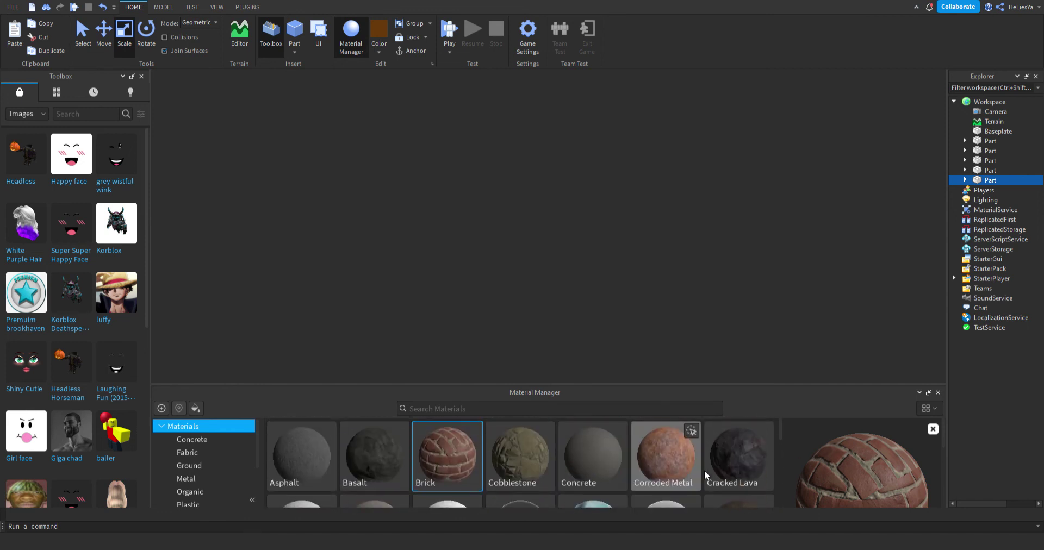
{"action": "scroll", "coordinate": [661, 473], "scroll_direction": "down", "scroll_amount": 5}
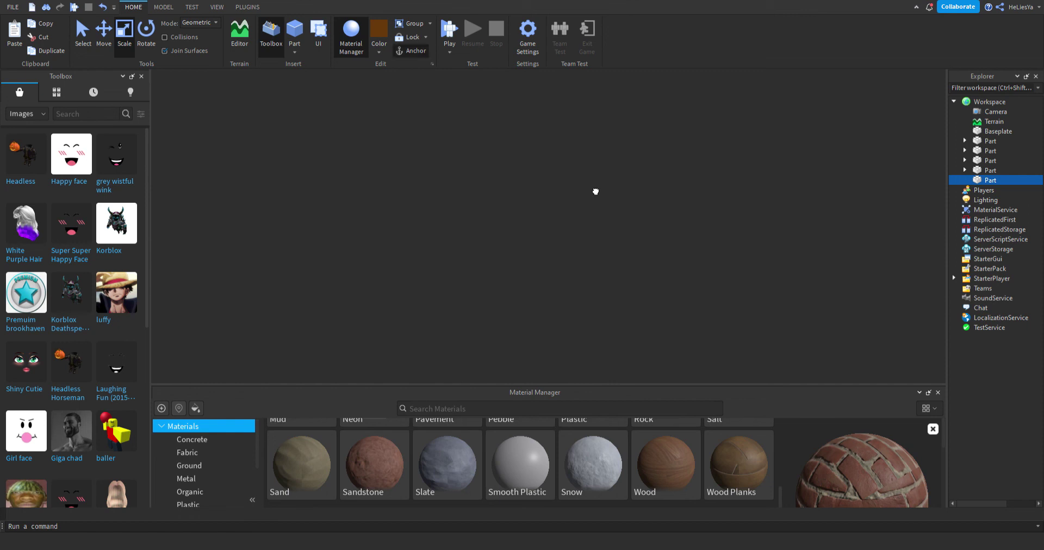
{"action": "left_click", "coordinate": [441, 261]}
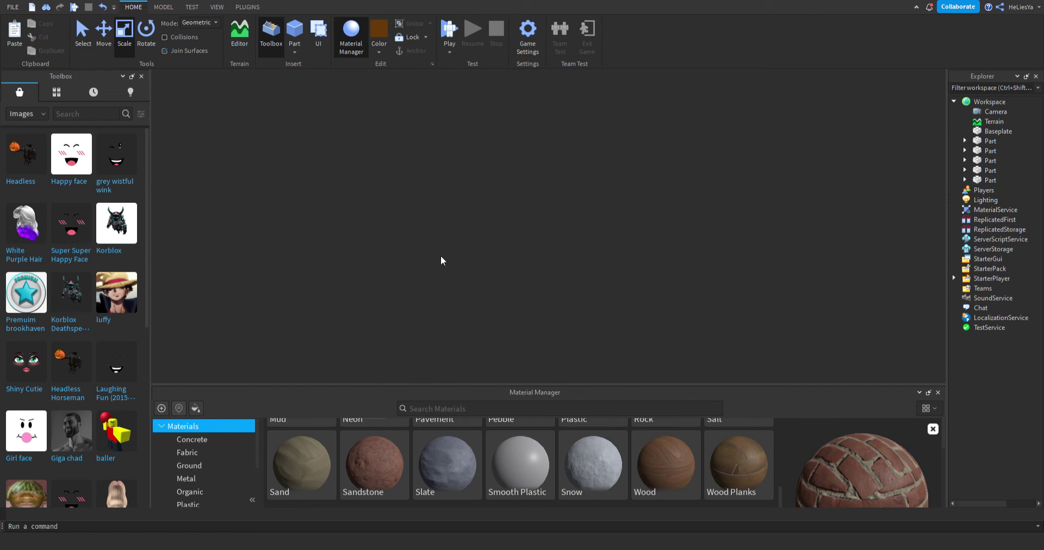
Select the fifth part and the first part in turn with the Scale tool active, leaving nothing selected.
{"action": "left_click", "coordinate": [629, 234]}
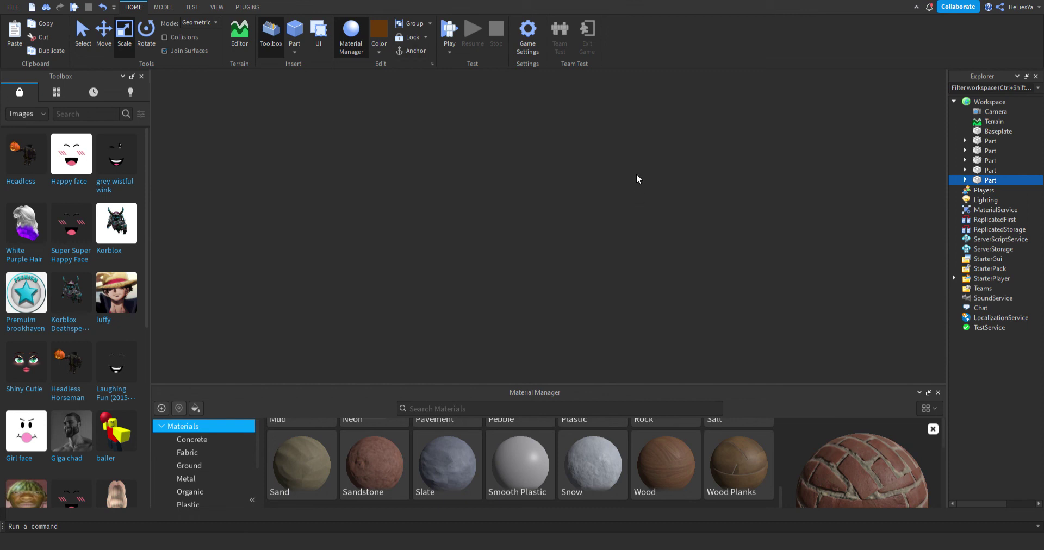
{"action": "left_click", "coordinate": [563, 211]}
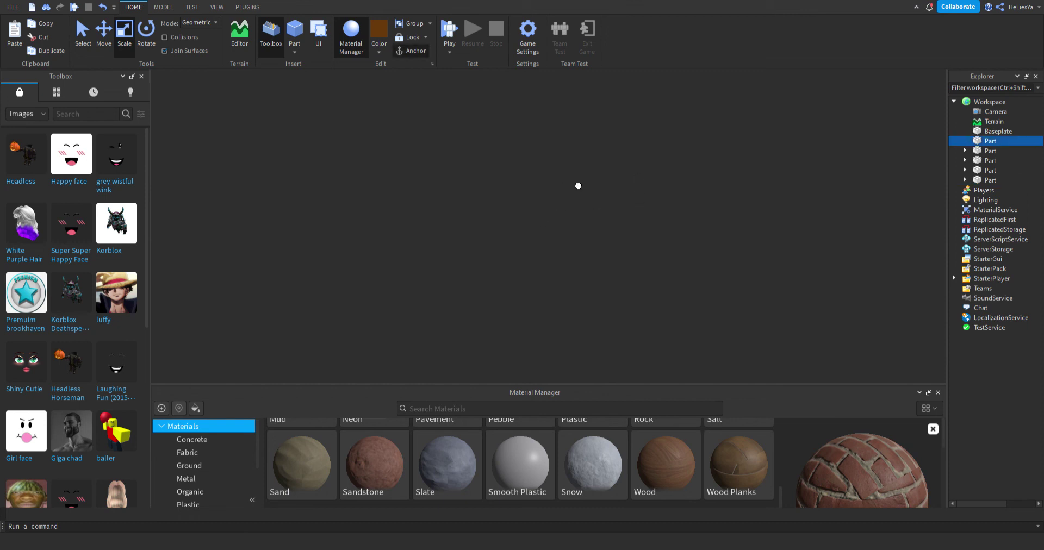
{"action": "left_click", "coordinate": [474, 254]}
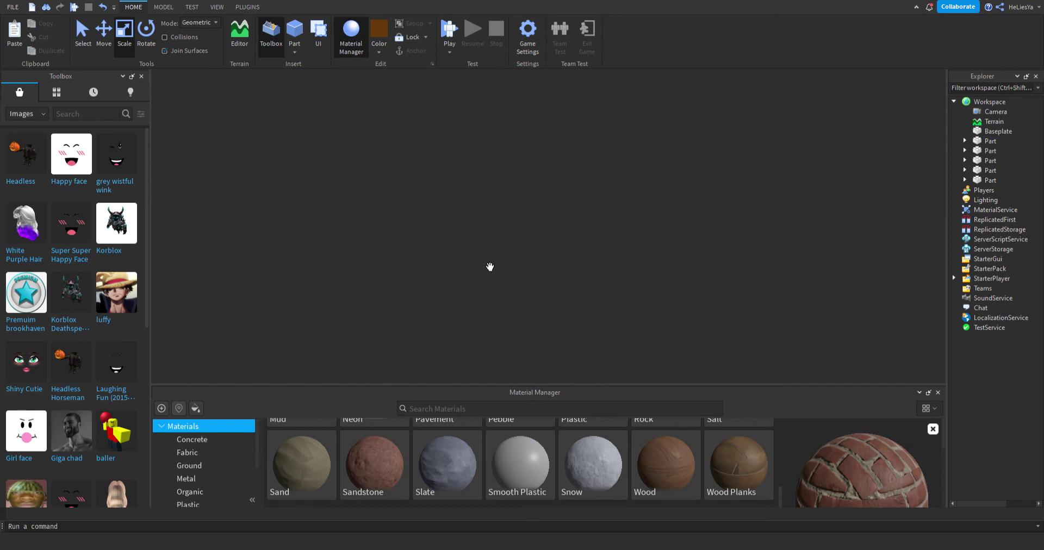
{"action": "left_click", "coordinate": [496, 305]}
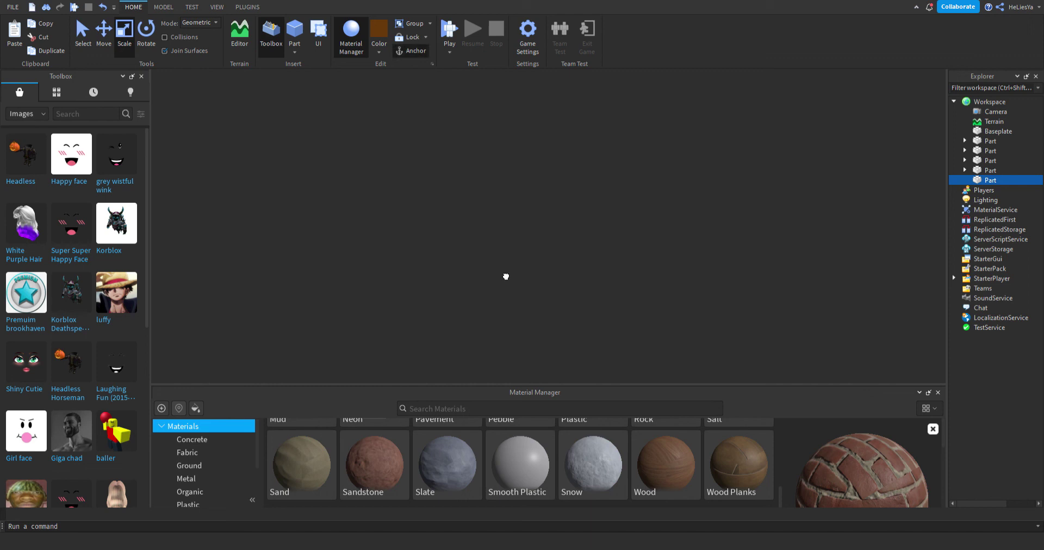
{"action": "left_click", "coordinate": [545, 251]}
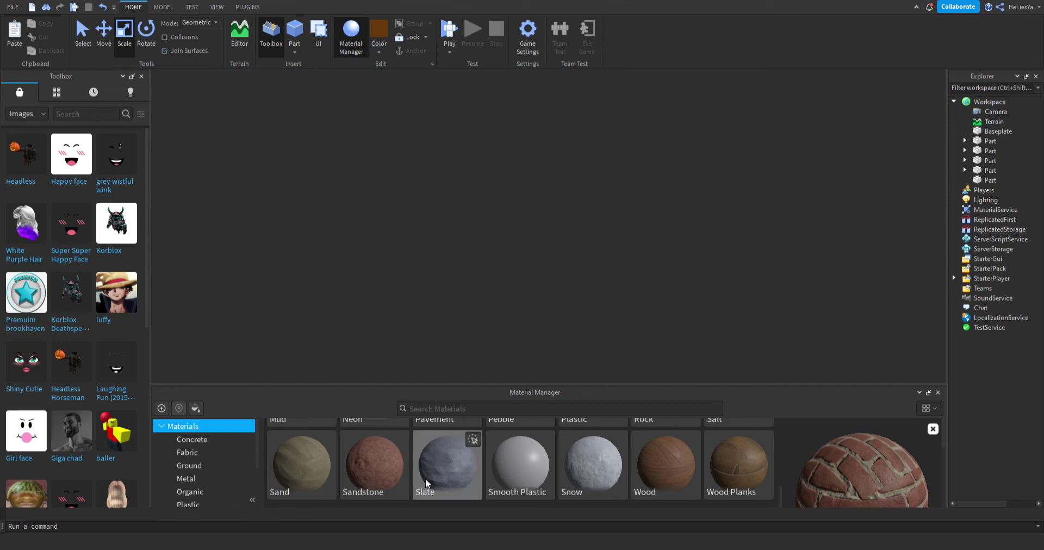
Look through the Material Manager list for another material.
{"action": "scroll", "coordinate": [482, 462], "scroll_direction": "up", "scroll_amount": 5}
{"action": "scroll", "coordinate": [525, 451], "scroll_direction": "down", "scroll_amount": 2}
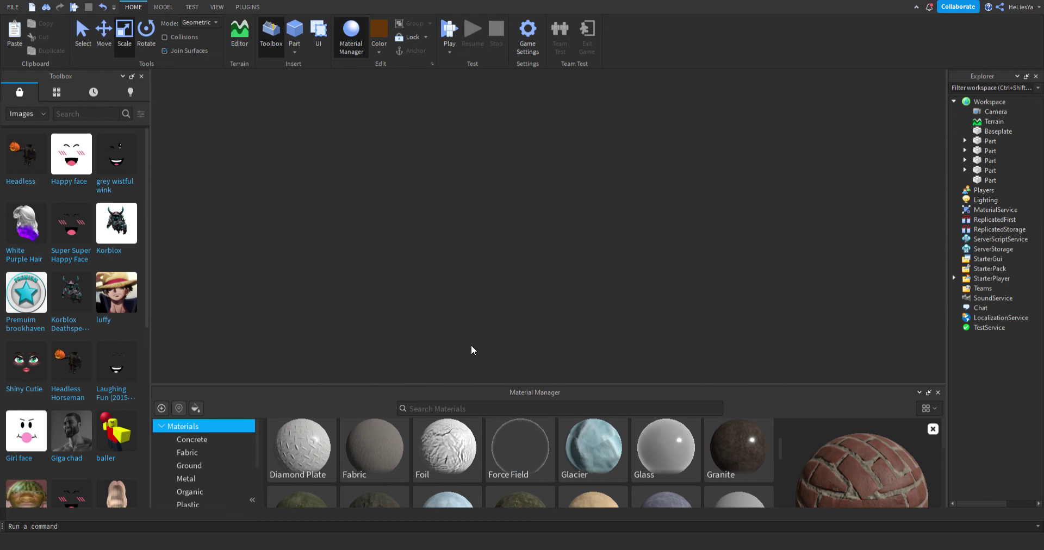